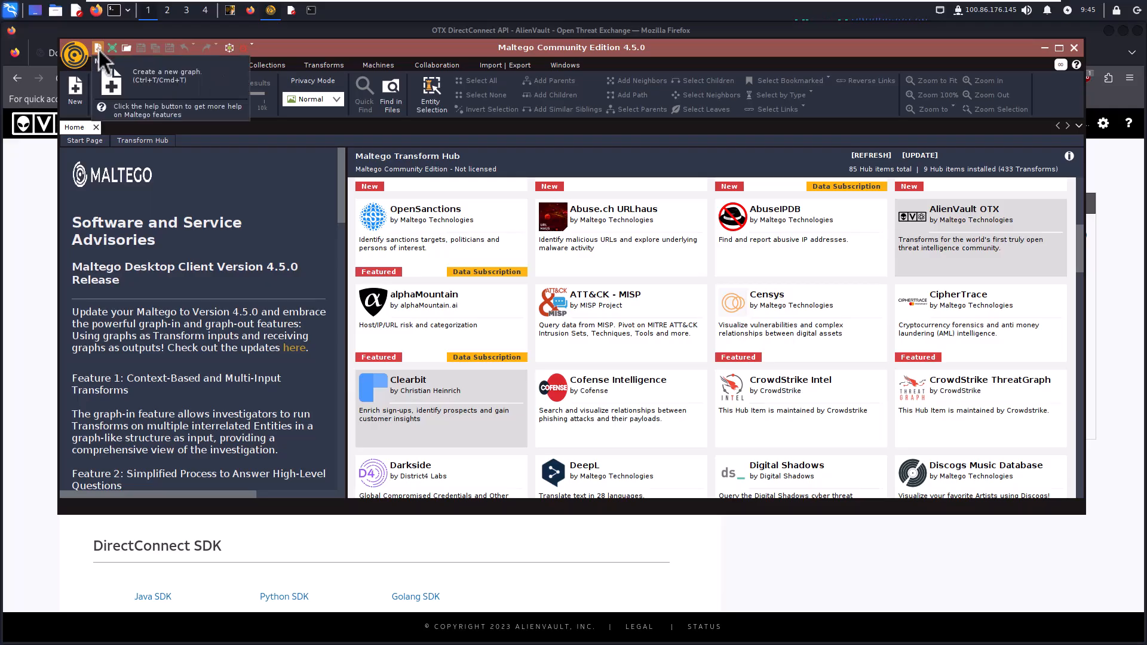
# - Create a new graph and add a Domain entity from the entity palette to it
pyautogui.click(98, 47)
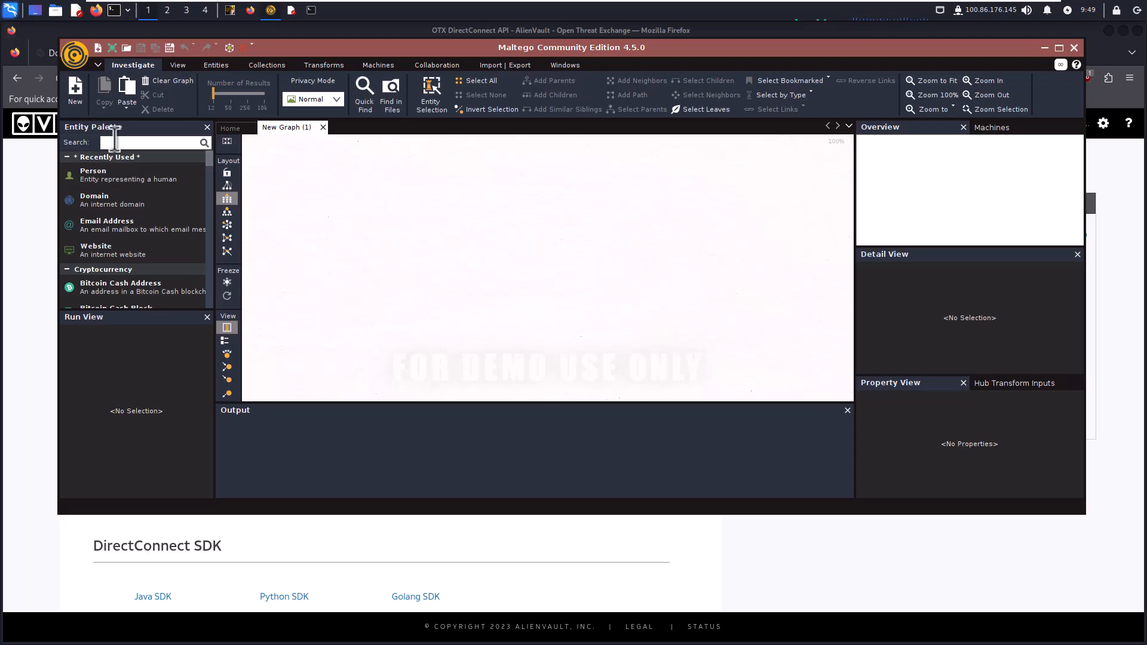
pyautogui.click(117, 141)
pyautogui.write('dom')
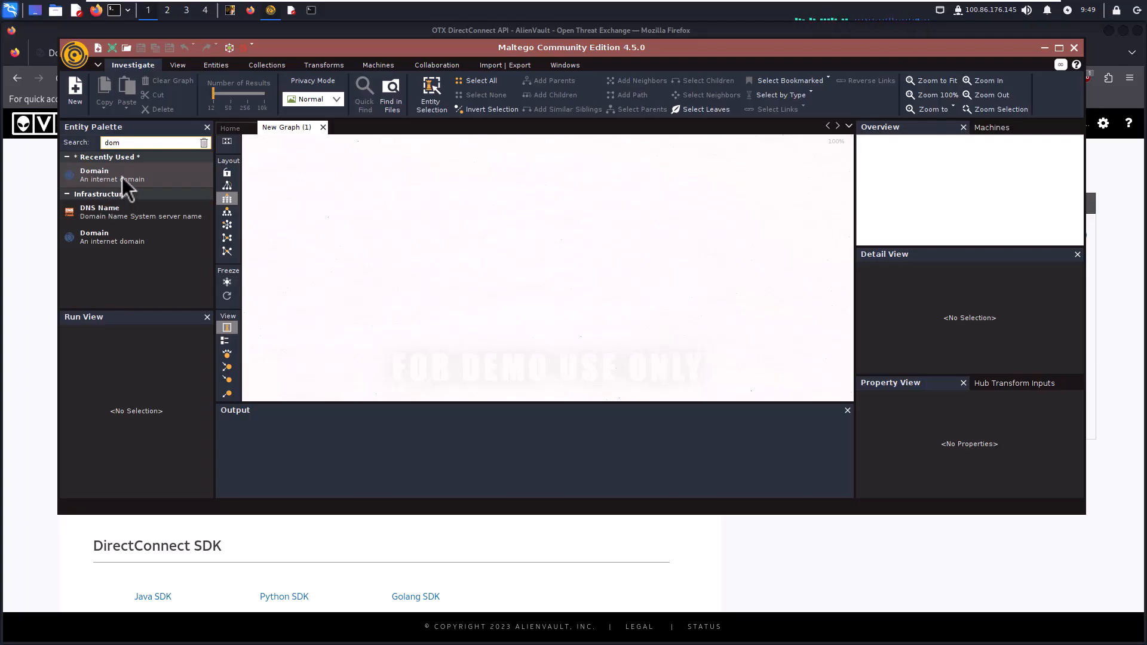
pyautogui.moveTo(122, 178); pyautogui.dragTo(492, 209)
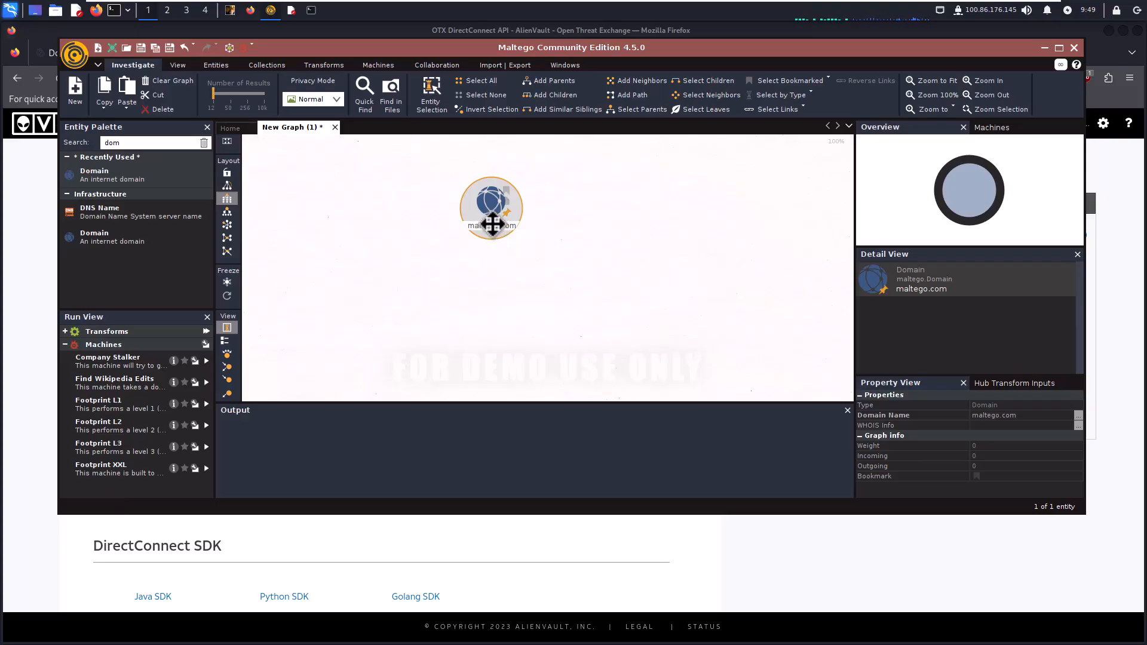
# - Set the new Domain entity's name to gnu.org
pyautogui.doubleClick(491, 224)
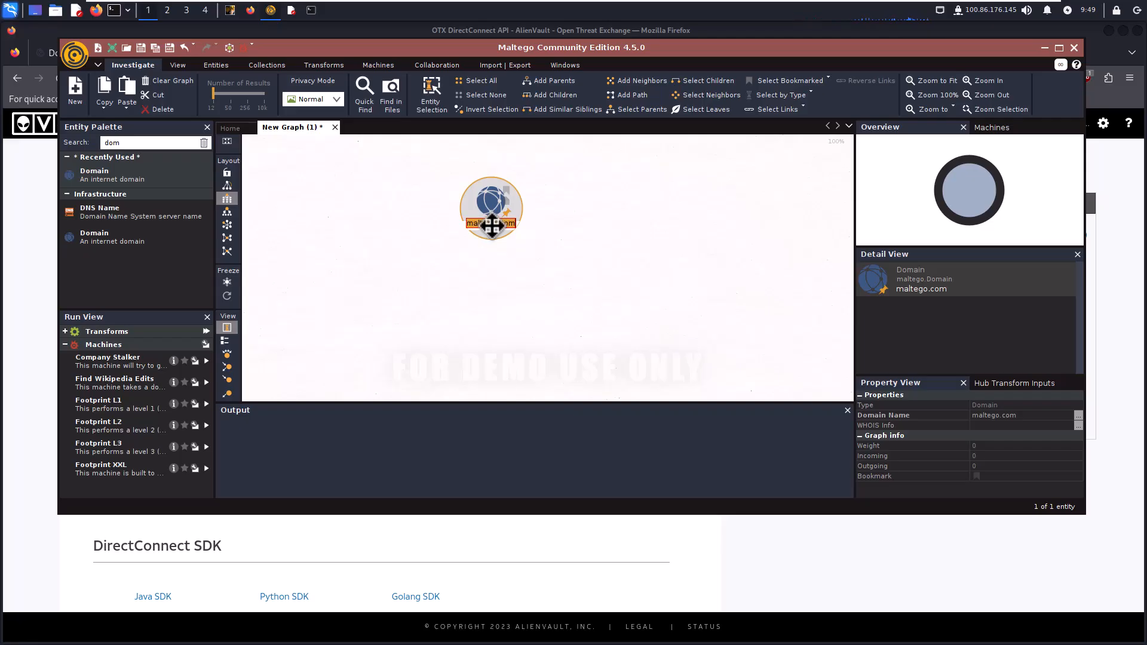
pyautogui.write('gnu.org')
pyautogui.press('Return')
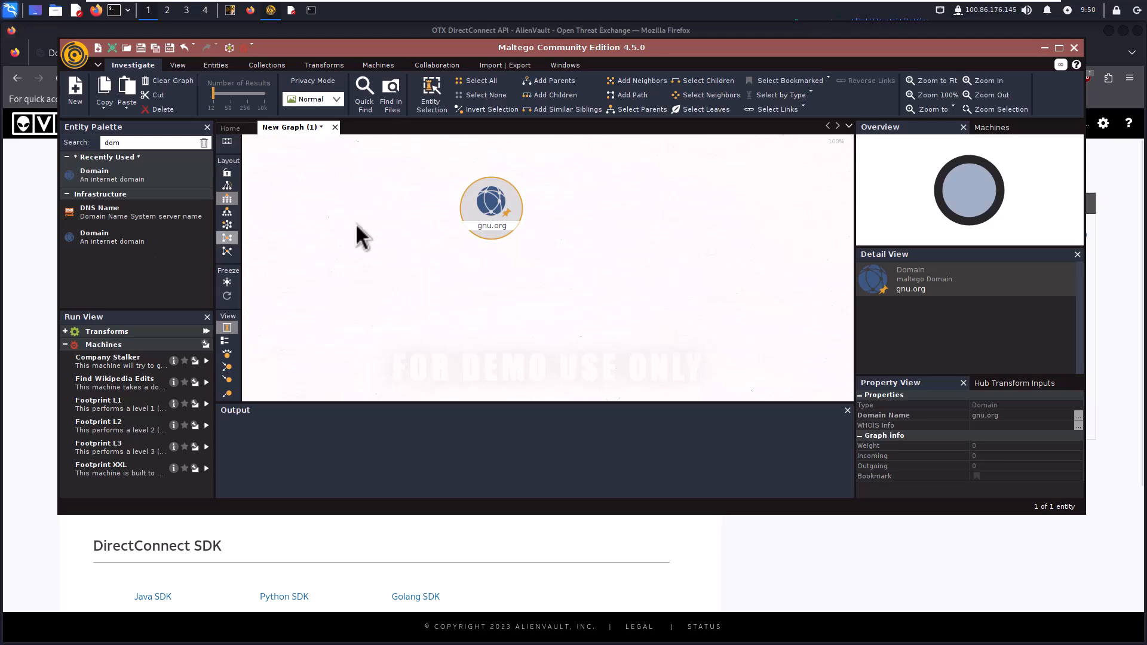
# - Run the To Email address [From whois info] transform on the gnu.org domain
pyautogui.rightClick(485, 204)
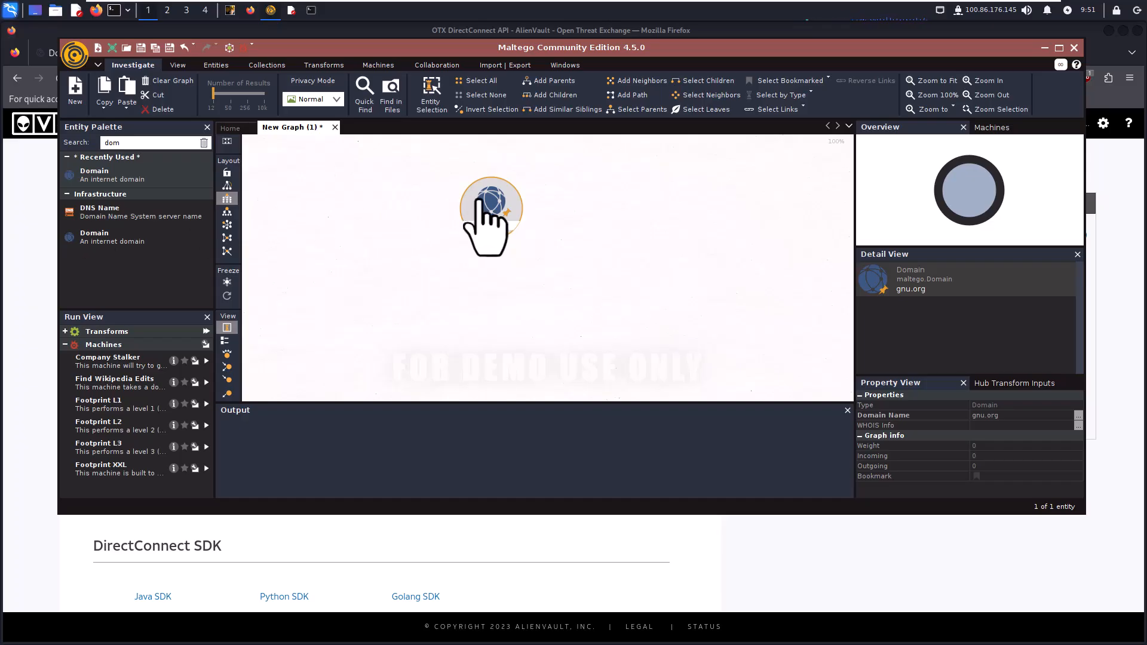
pyautogui.rightClick(489, 201)
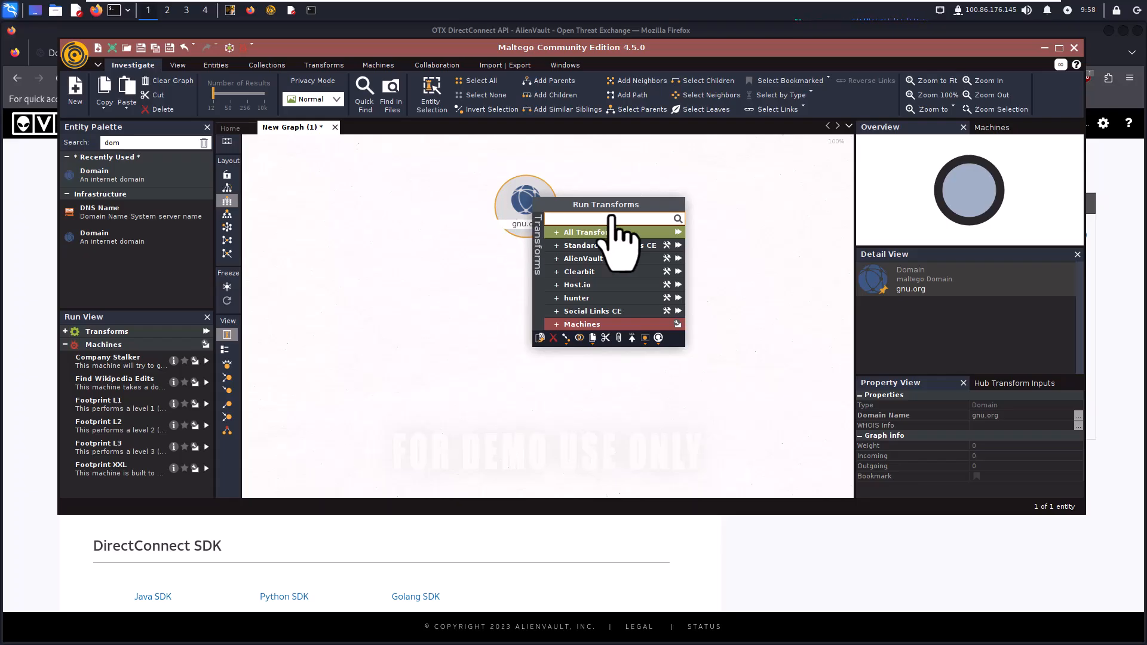
pyautogui.write('to email')
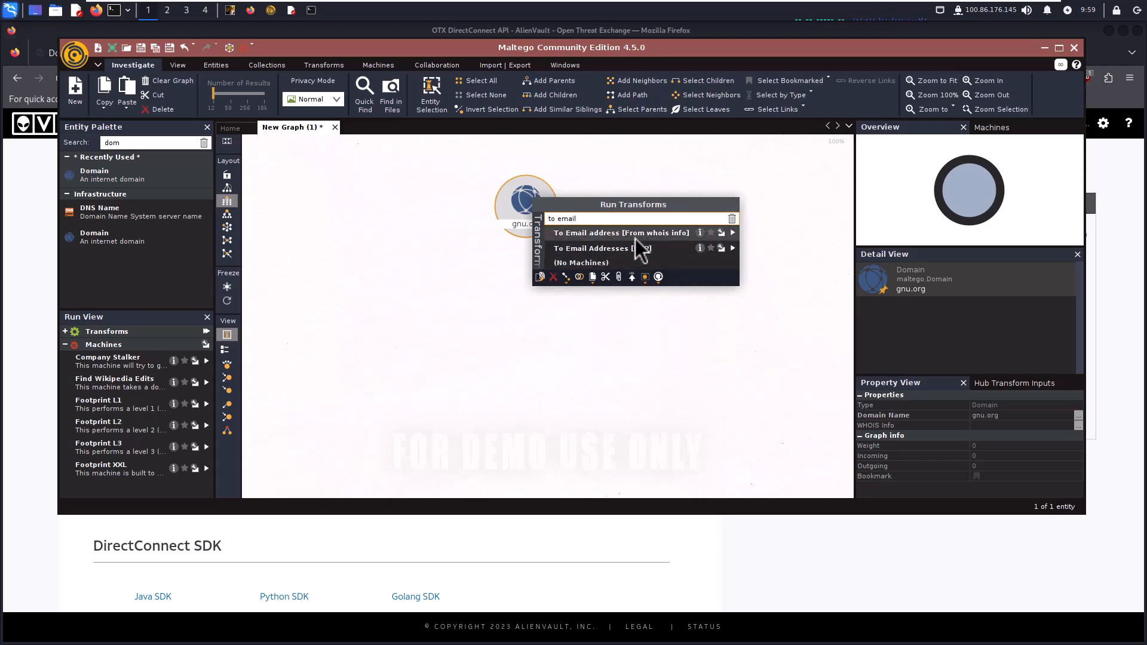
pyautogui.click(732, 233)
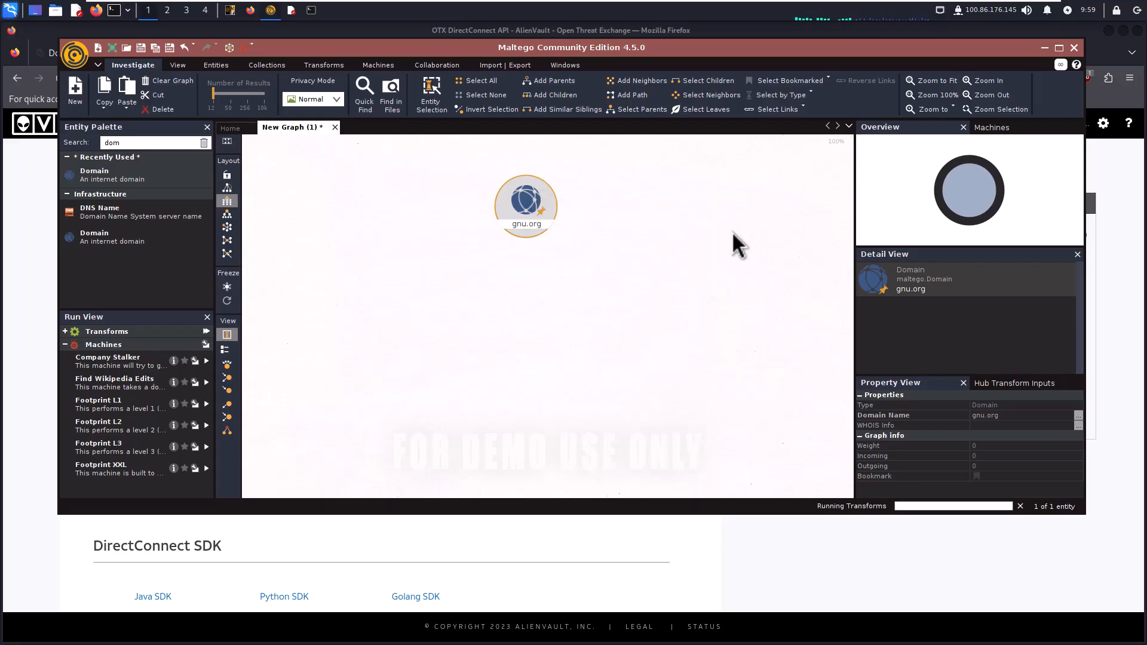
pyautogui.click(554, 306)
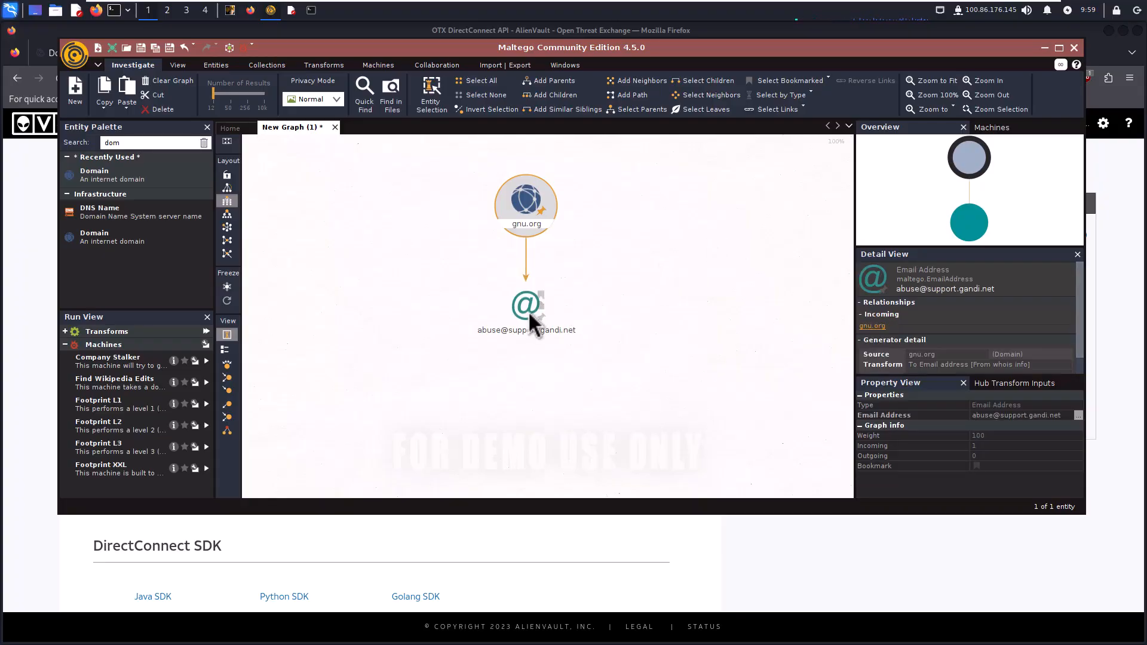
# - Run the To Email Addresses [PGP] transform on the gnu.org domain
pyautogui.click(517, 200)
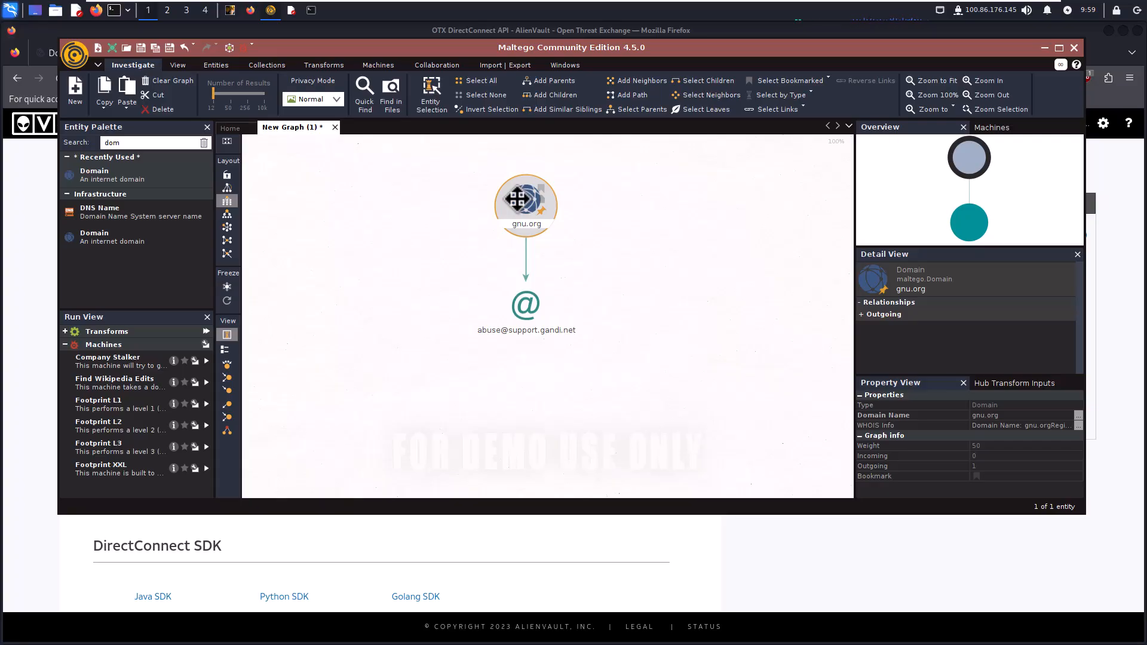
pyautogui.rightClick(518, 199)
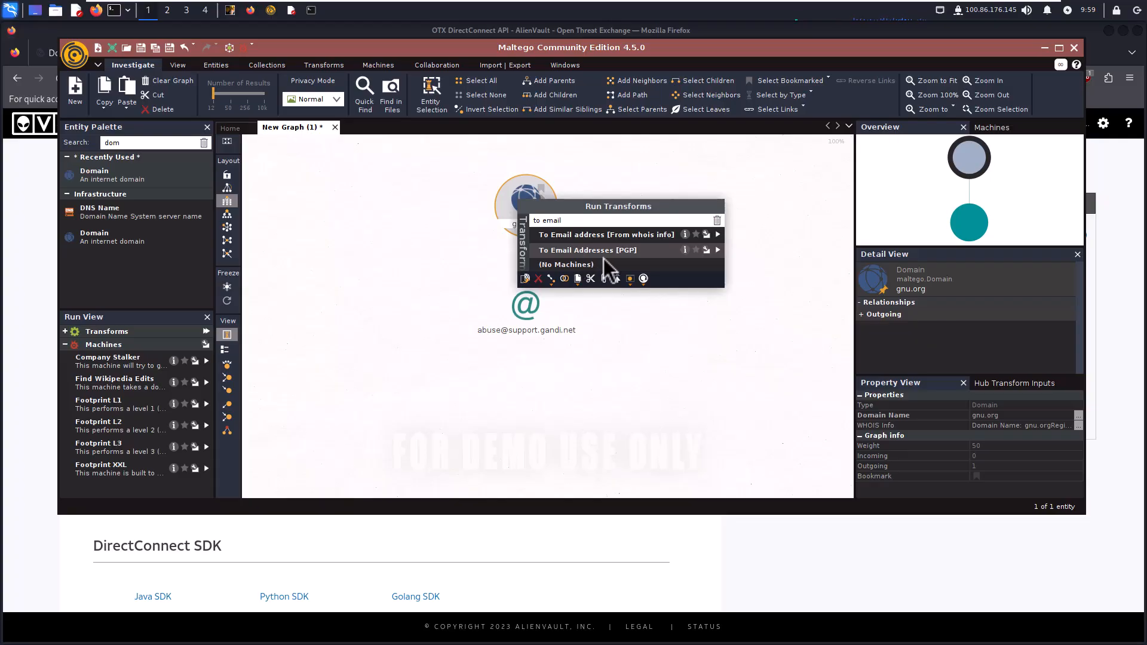
pyautogui.click(717, 249)
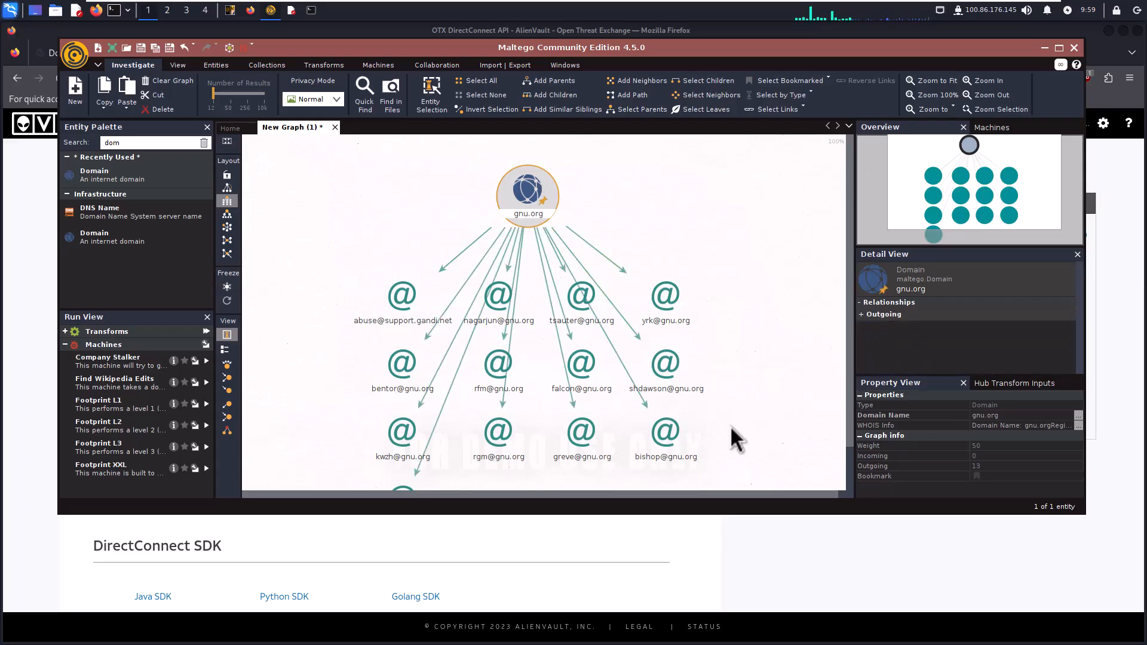
pyautogui.click(750, 369)
pyautogui.moveTo(744, 354); pyautogui.dragTo(743, 337)
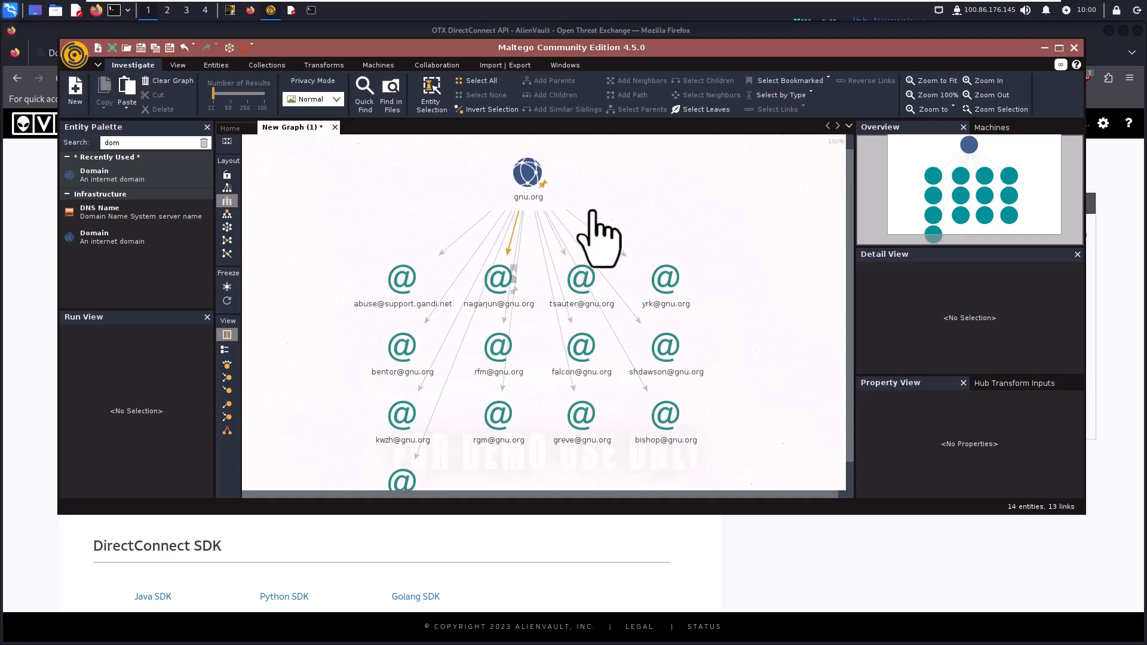
# - Find the DNS transforms for the gnu.org domain and run To DNS Name (interesting) [SecurityTrails]
pyautogui.click(528, 176)
pyautogui.rightClick(537, 179)
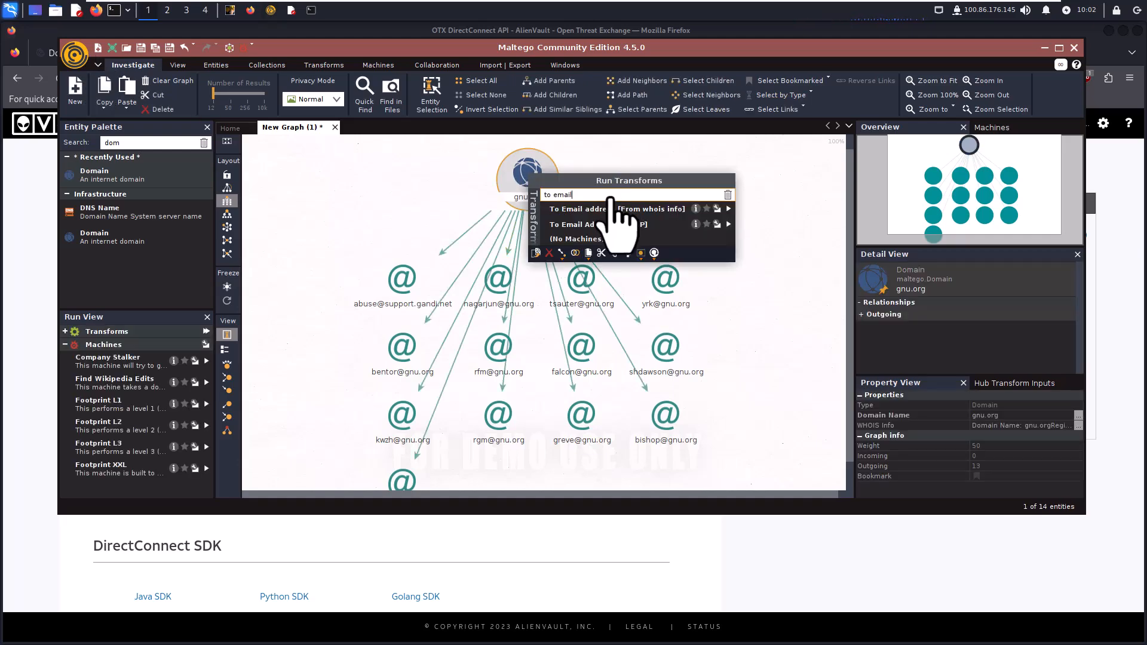
pyautogui.doubleClick(609, 194)
pyautogui.hotkey('ctrl', 'a')
pyautogui.write('dns')
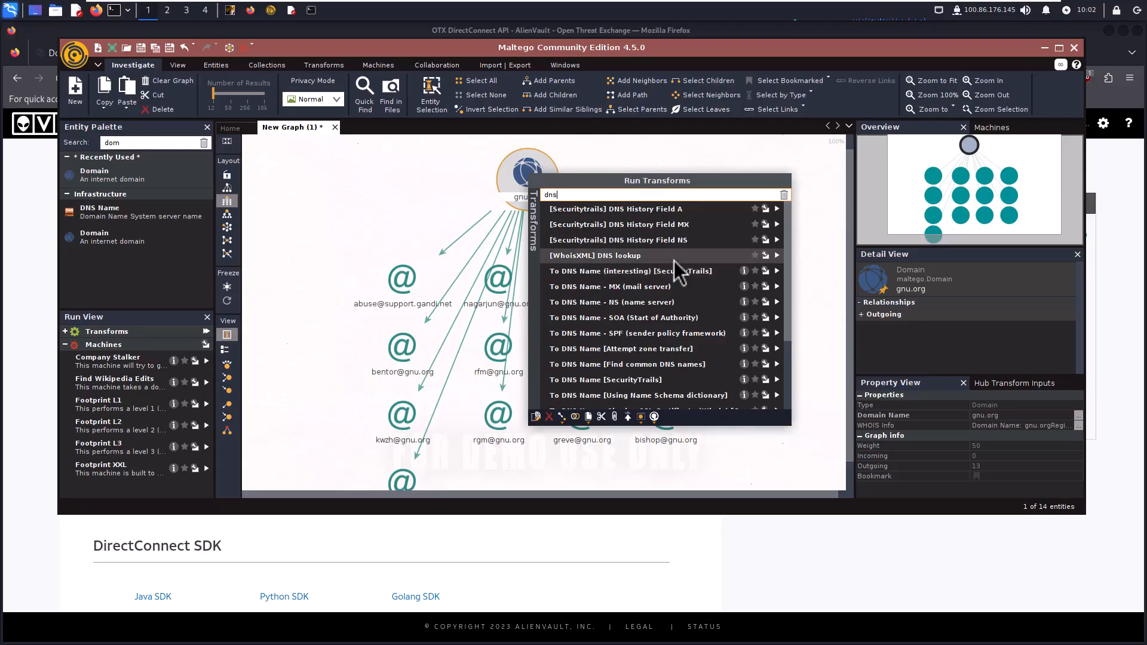
pyautogui.scroll(-3, 674, 260)
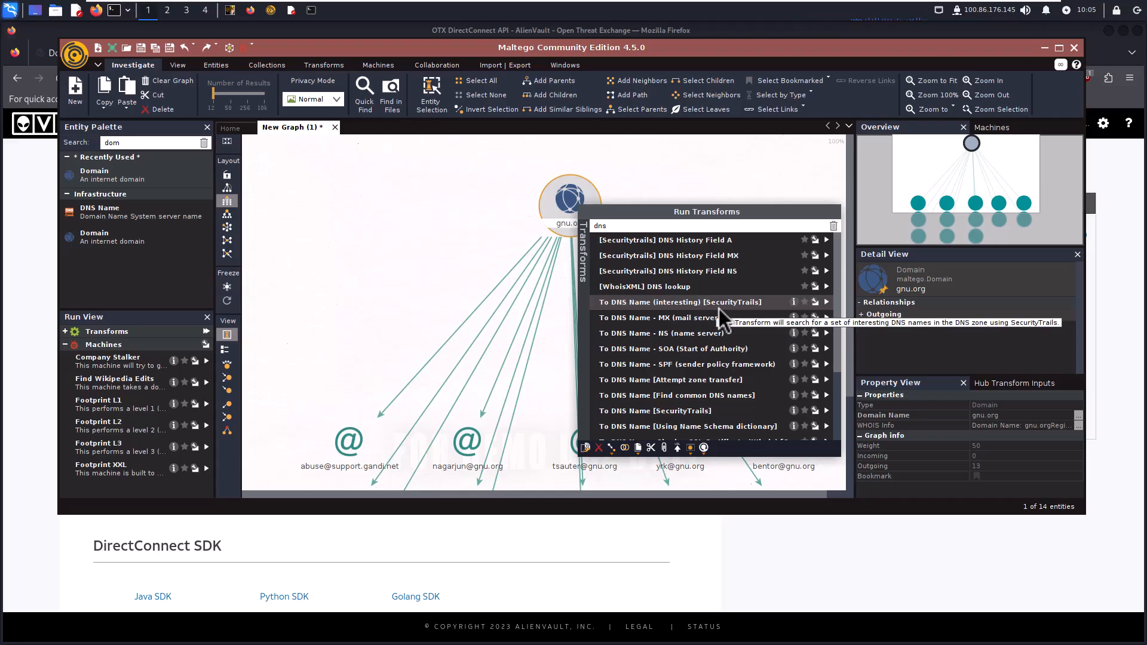
pyautogui.click(826, 302)
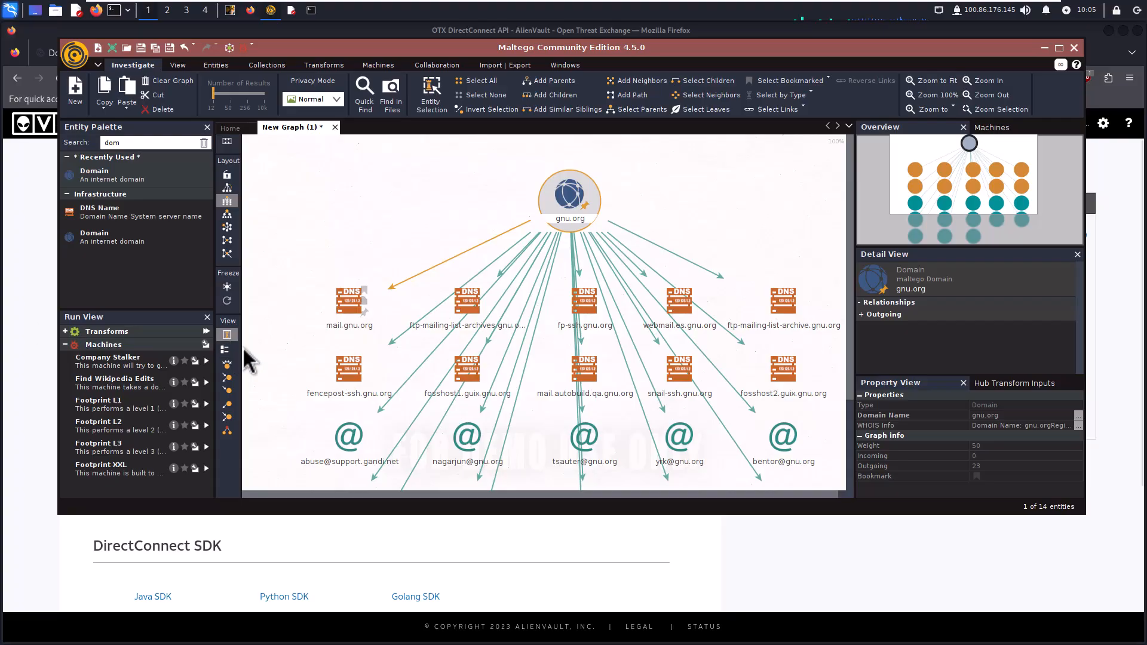
# - Select all the DNS Name entities in the two rows below gnu.org and run the To IP Address [DNS] transform on them
pyautogui.moveTo(351, 243); pyautogui.dragTo(322, 200)
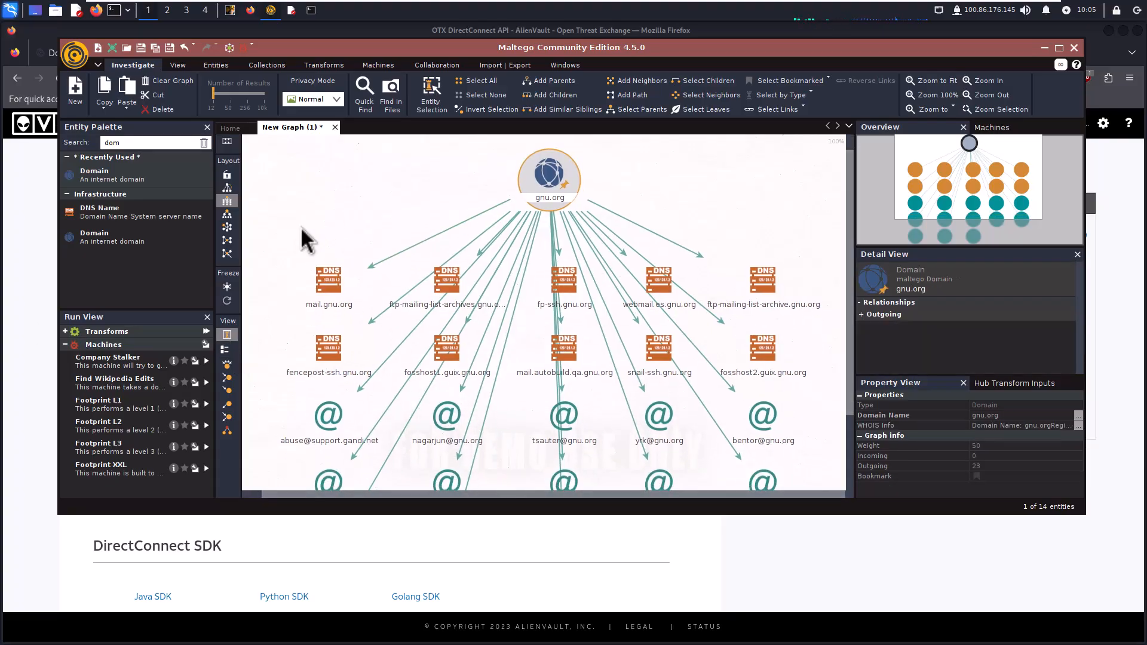
pyautogui.moveTo(280, 270); pyautogui.dragTo(793, 361)
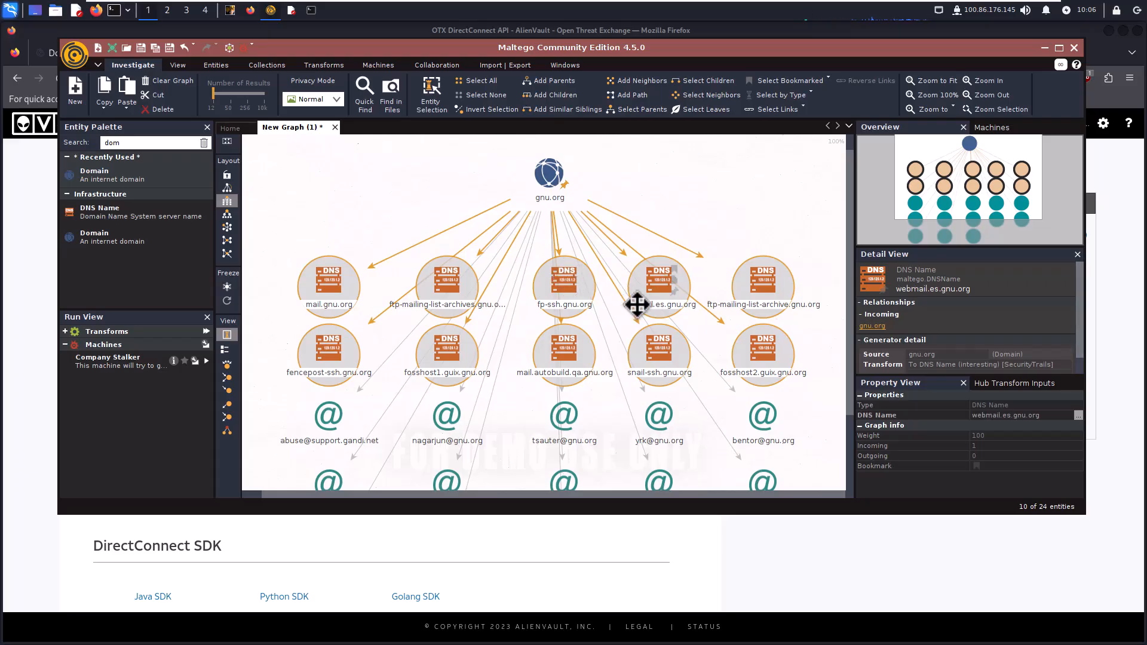
pyautogui.rightClick(554, 284)
pyautogui.write('dns')
pyautogui.moveTo(589, 306); pyautogui.dragTo(572, 303)
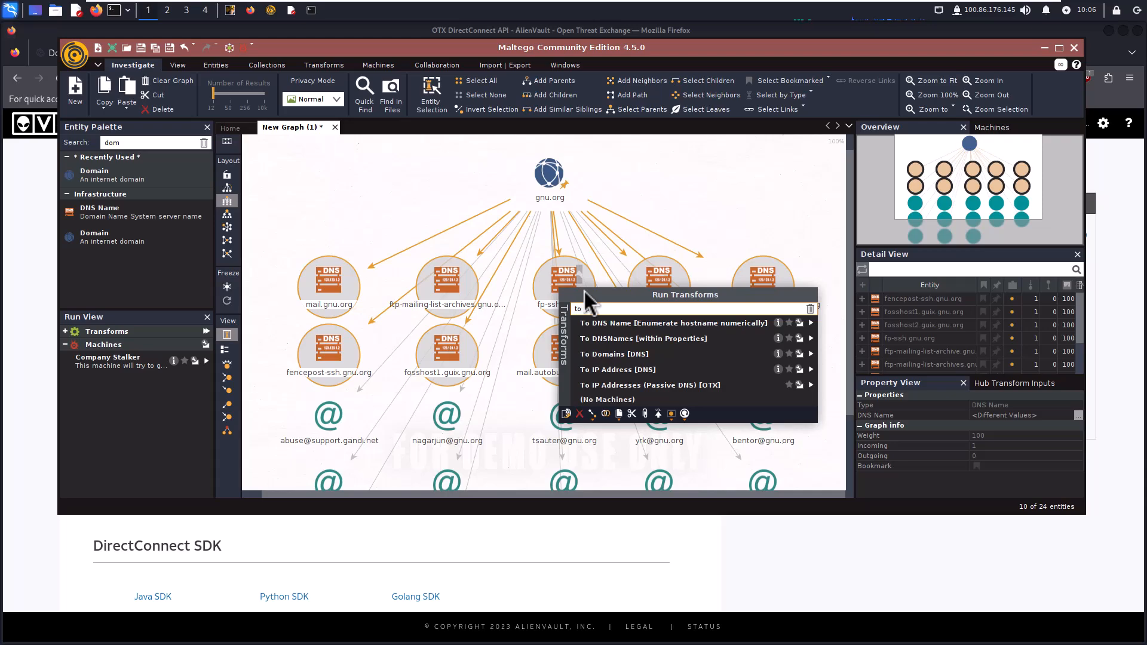
pyautogui.write('to ip address')
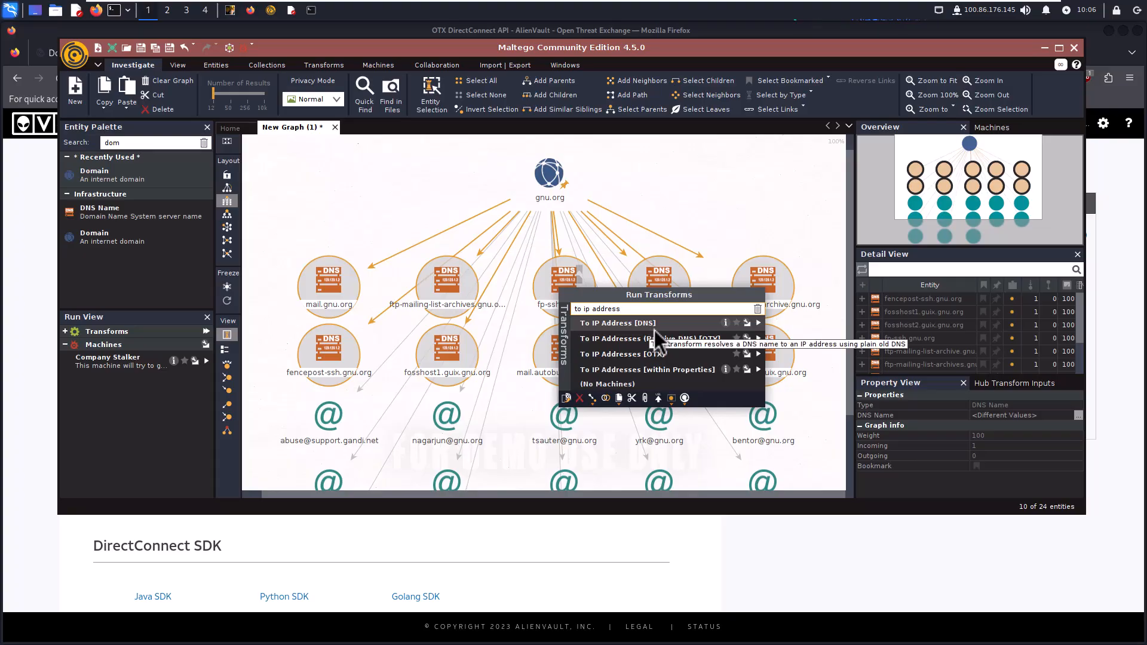
pyautogui.click(758, 323)
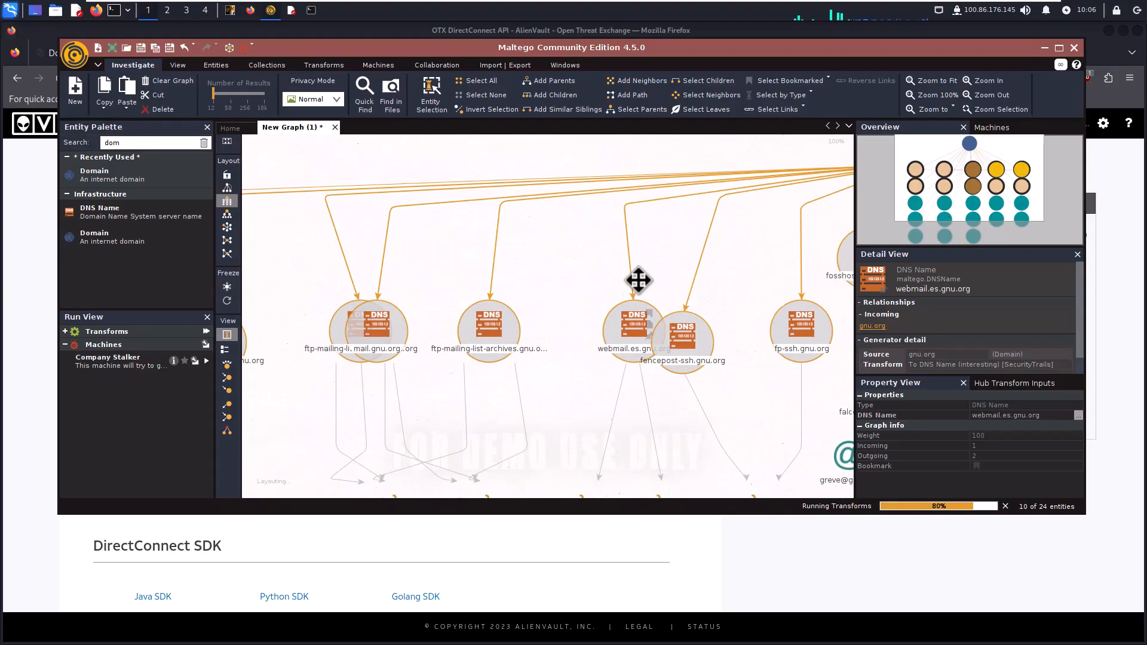
# - Examine the IP address entities in the graph and how they link to the DNS names above them
pyautogui.moveTo(597, 272); pyautogui.dragTo(604, 206)
pyautogui.scroll(-4, 600, 248)
pyautogui.scroll(1, 611, 327)
pyautogui.scroll(1, 611, 327)
pyautogui.moveTo(568, 303); pyautogui.dragTo(609, 303)
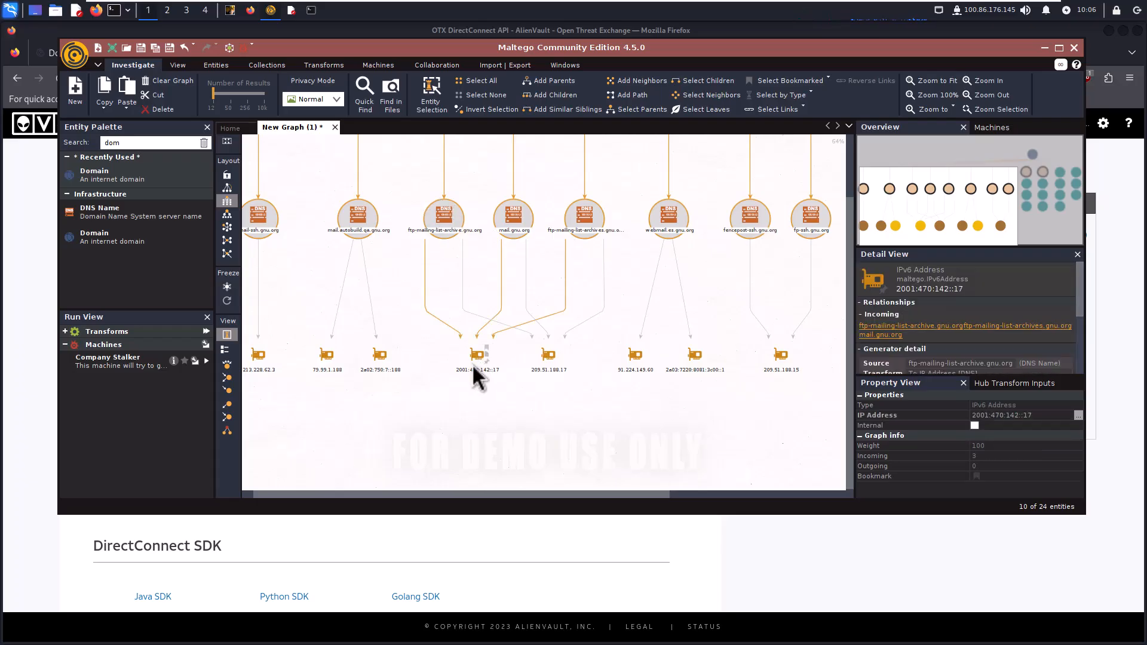
pyautogui.moveTo(430, 332); pyautogui.dragTo(404, 338)
pyautogui.moveTo(673, 306); pyautogui.dragTo(651, 270)
pyautogui.click(620, 316)
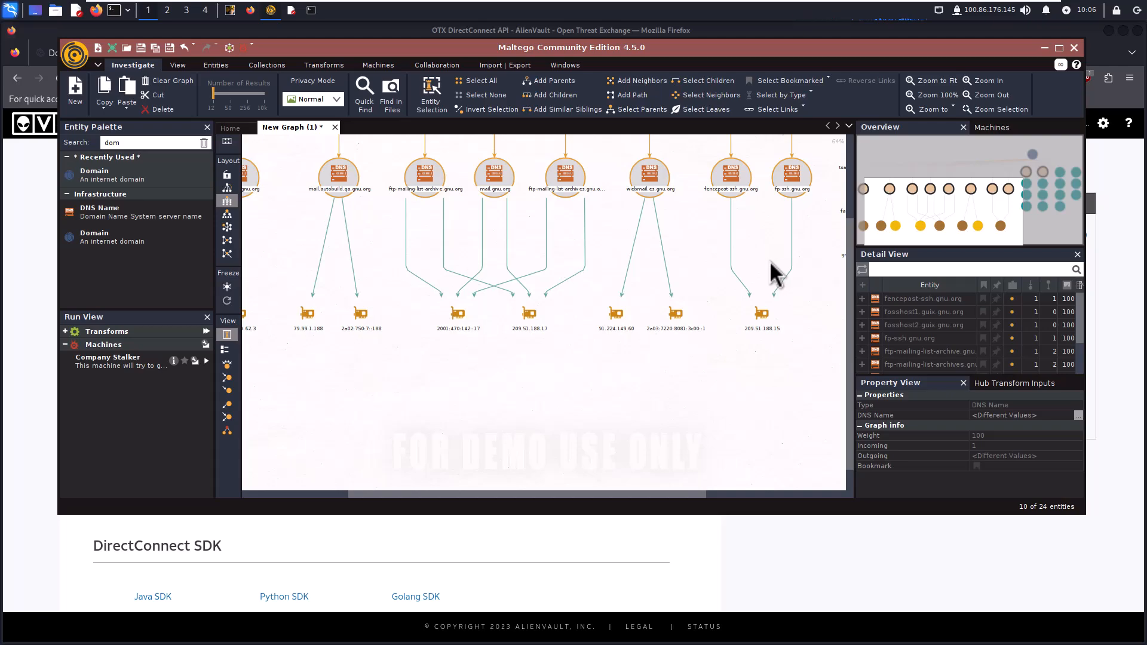
pyautogui.moveTo(770, 223); pyautogui.dragTo(577, 393)
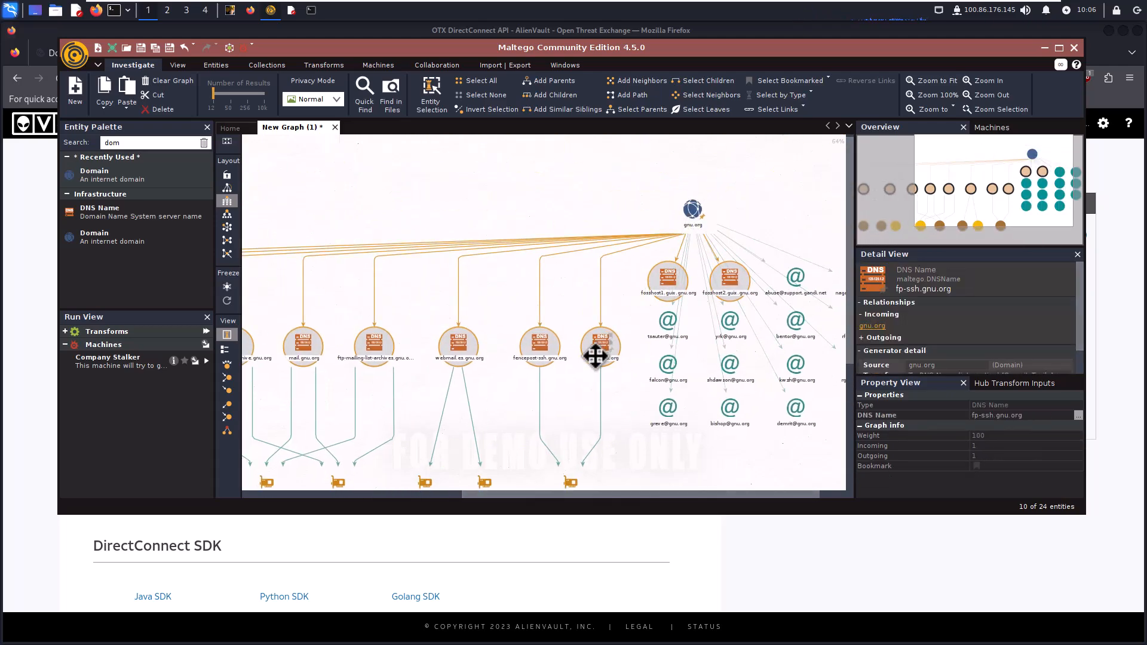
pyautogui.moveTo(583, 402); pyautogui.dragTo(632, 310)
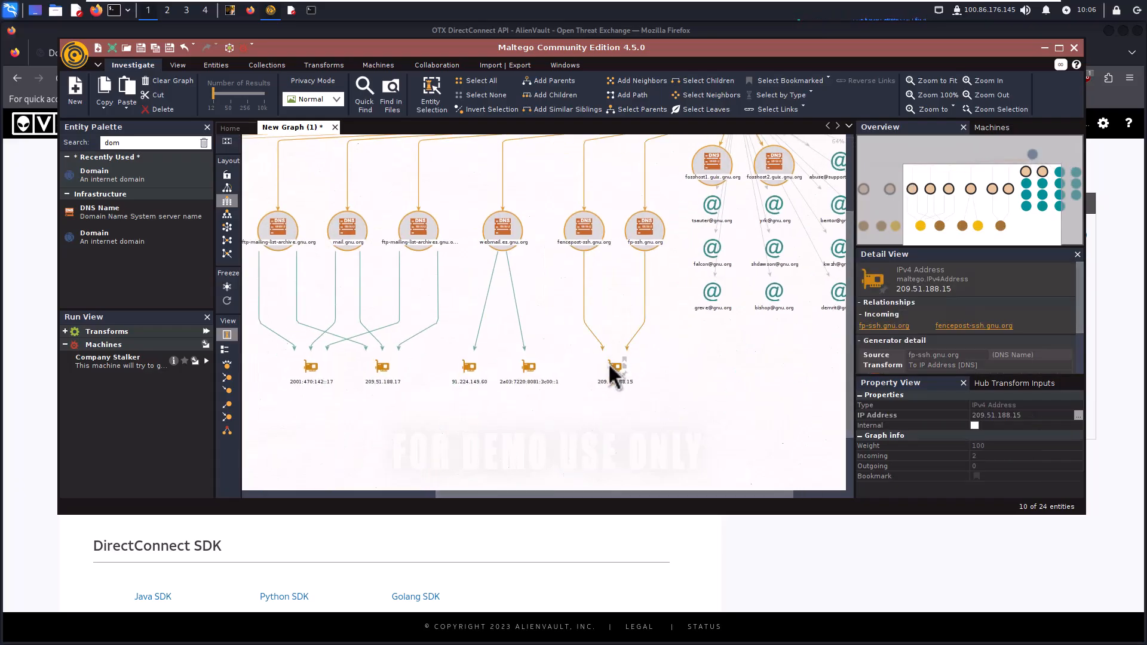
pyautogui.moveTo(600, 456); pyautogui.dragTo(635, 348)
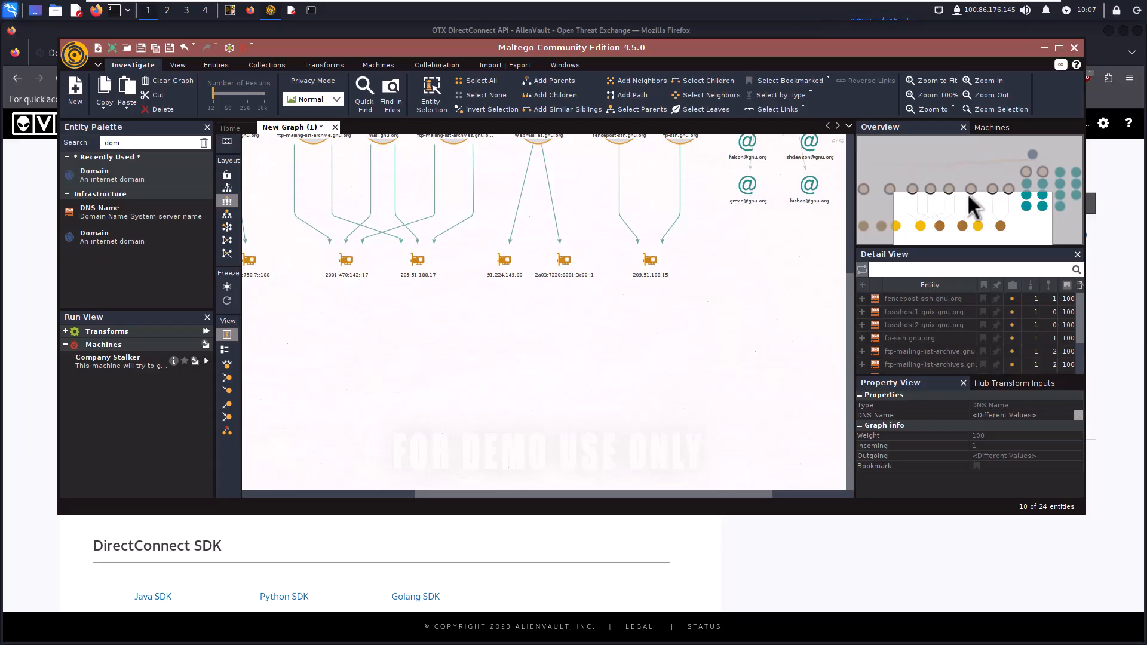
pyautogui.moveTo(762, 255); pyautogui.dragTo(765, 291)
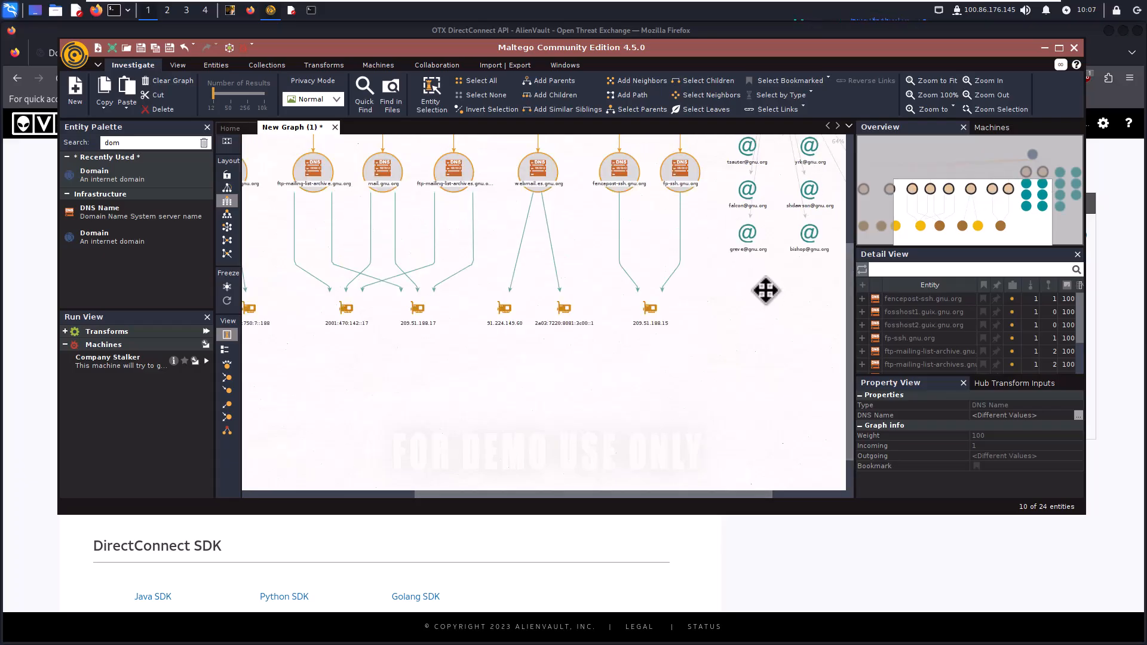